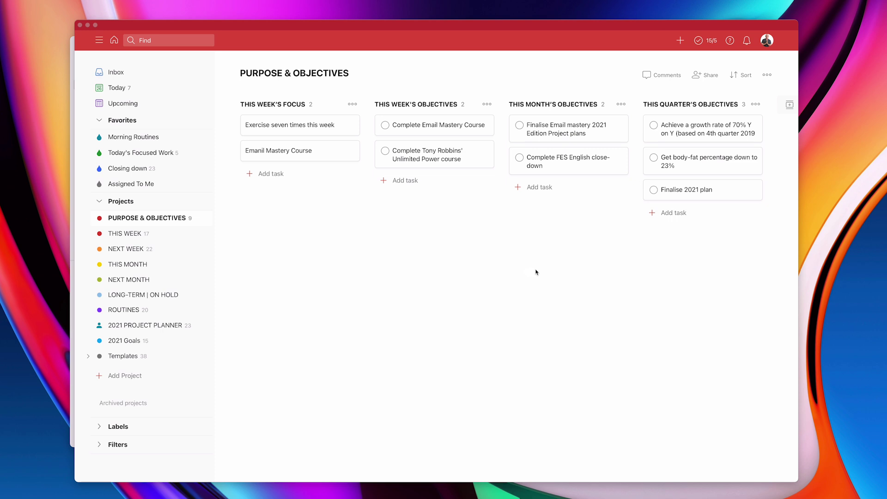
# Step: Go from the Inbox to the THIS WEEK project and its two follow-up tasks
pyautogui.click(111, 73)
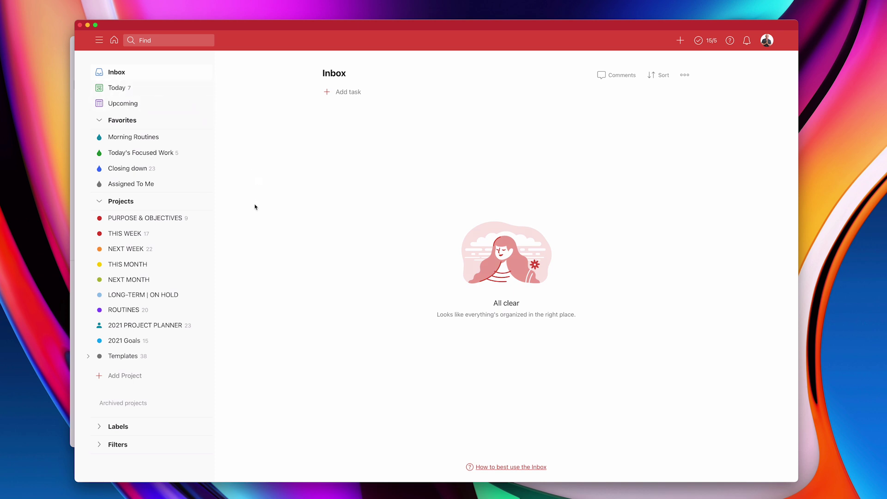
pyautogui.click(129, 235)
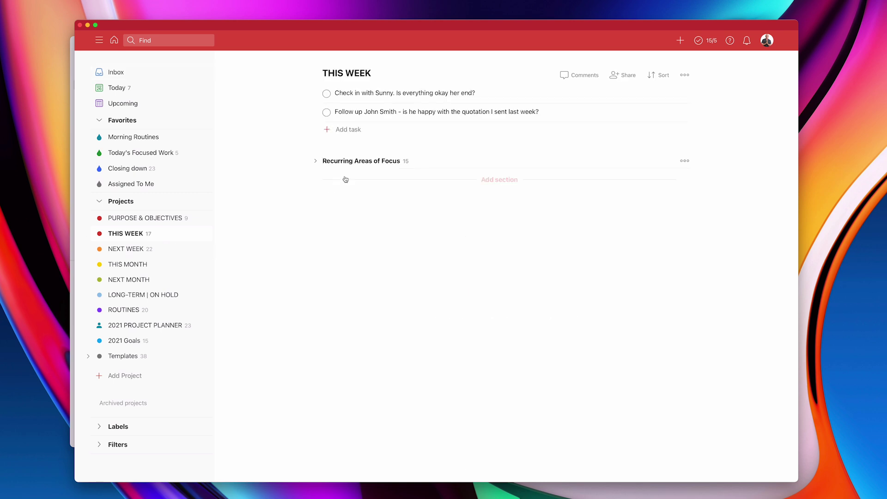
# Step: Expand Recurring Areas of Focus; date the check-in task Today and the quotation follow-up Tomorrow
pyautogui.moveTo(367, 161)
pyautogui.click(315, 161)
pyautogui.scroll(-2, 333, 287)
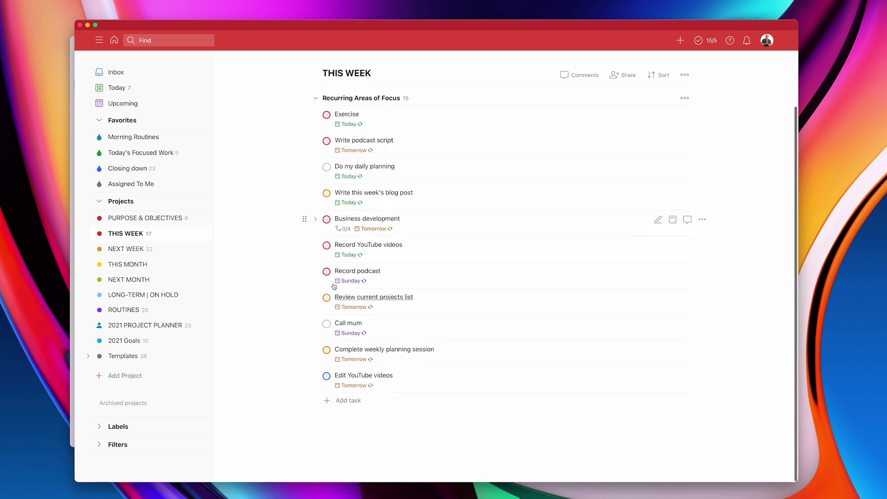
pyautogui.scroll(2, 333, 287)
pyautogui.scroll(-1, 333, 286)
pyautogui.scroll(2, 333, 287)
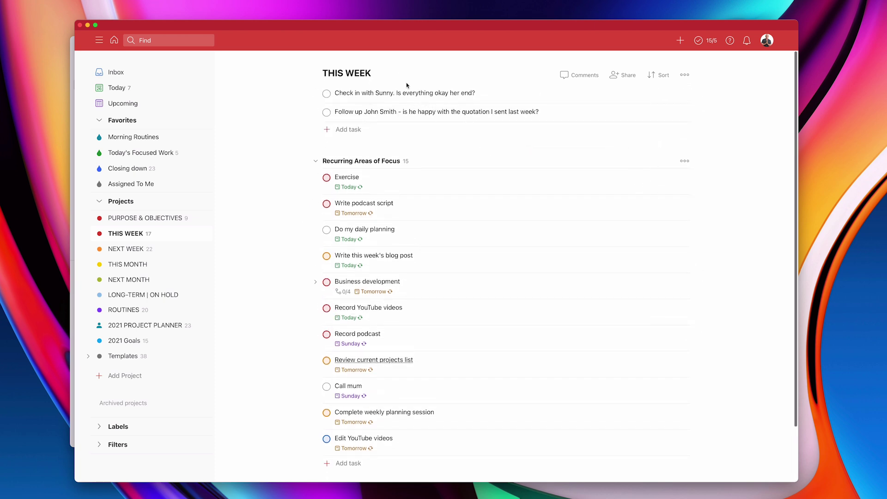
pyautogui.moveTo(405, 93)
pyautogui.click(672, 95)
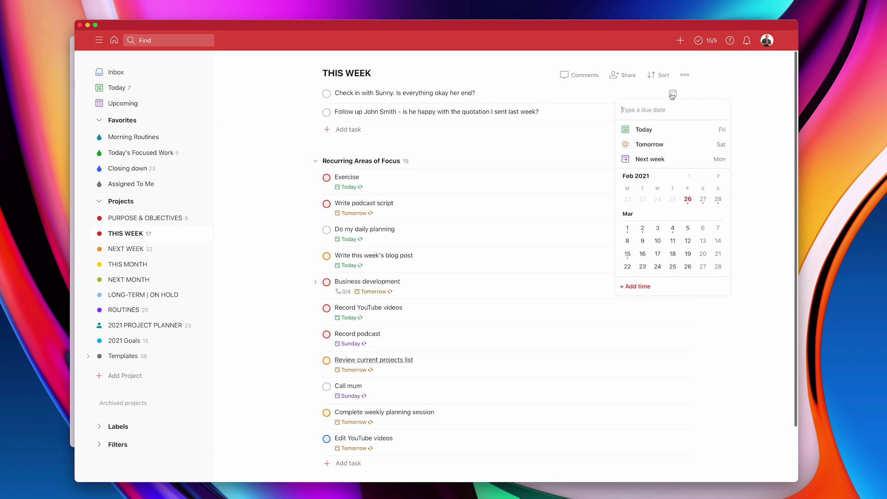
pyautogui.click(644, 129)
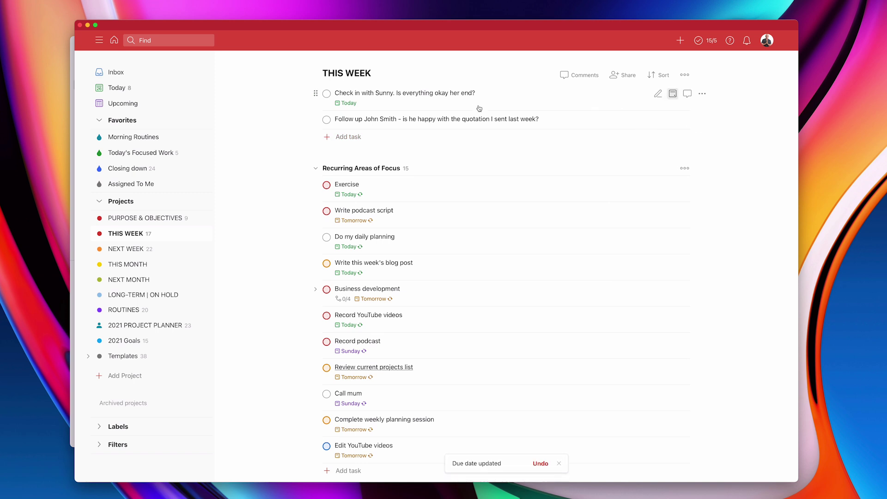
pyautogui.click(674, 120)
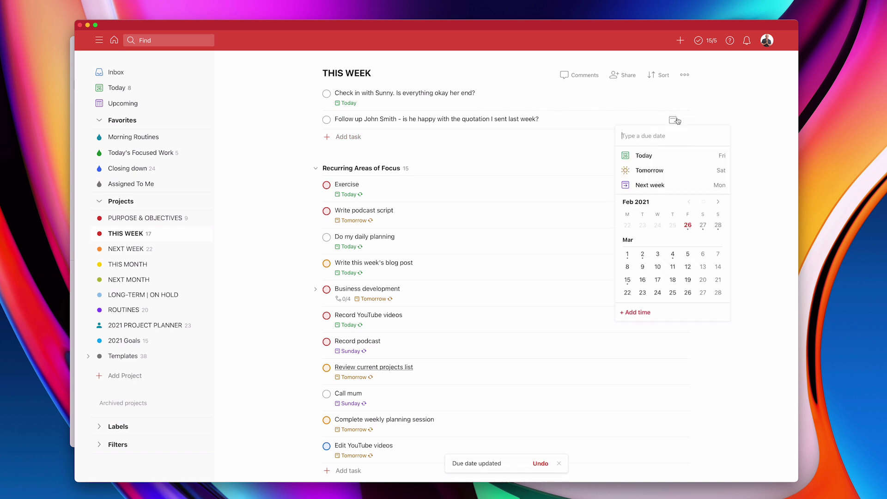
pyautogui.click(669, 170)
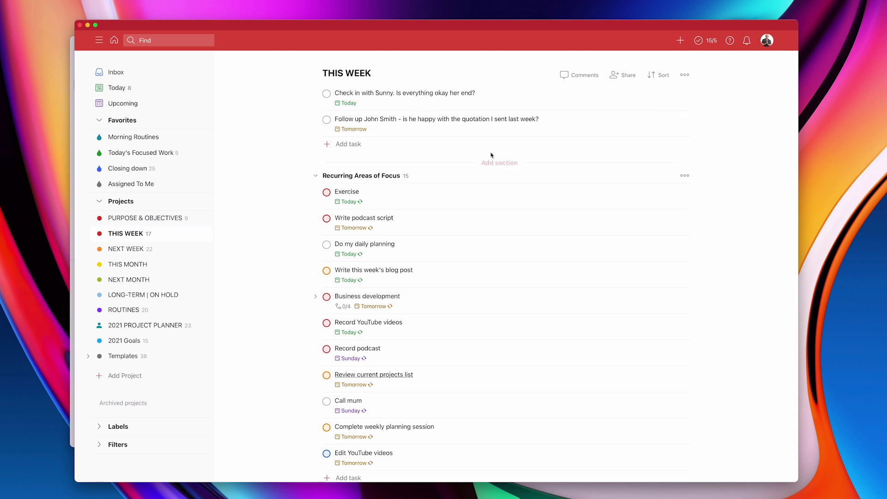
# Step: Sort THIS WEEK by due date and collapse the Recurring Areas of Focus section
pyautogui.click(664, 77)
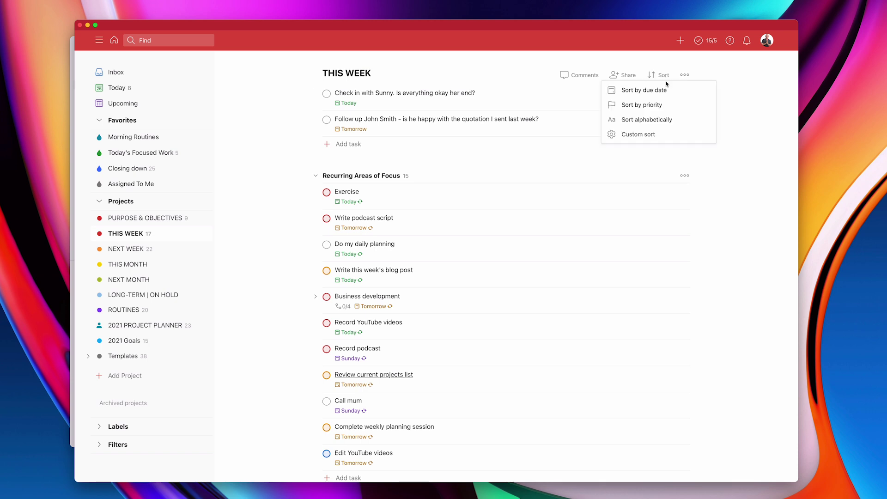
pyautogui.click(644, 90)
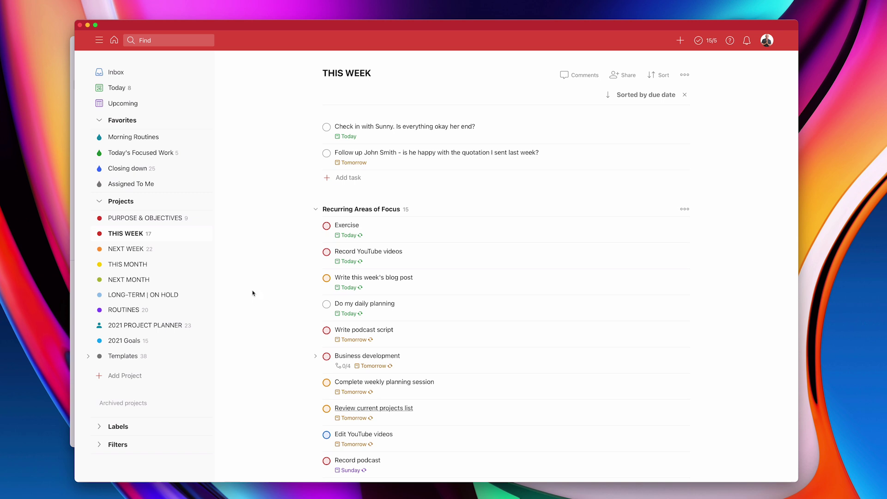
pyautogui.scroll(-3, 302, 302)
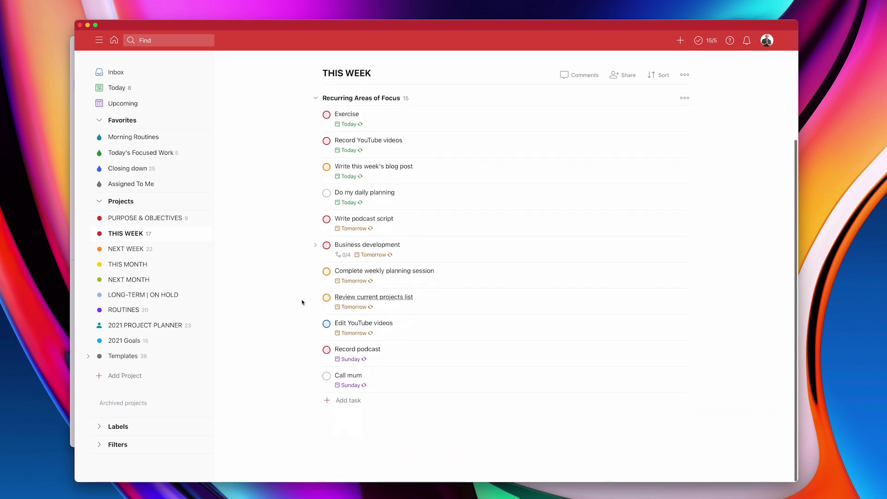
pyautogui.scroll(1, 302, 302)
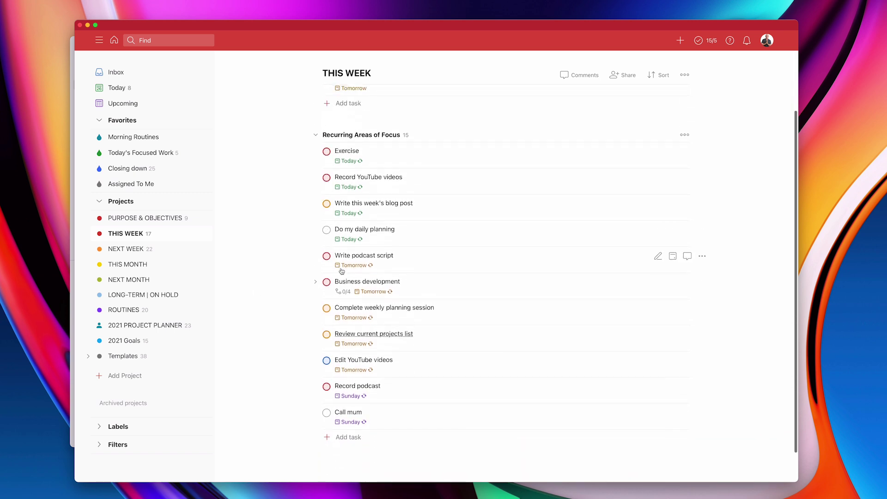
pyautogui.scroll(2, 337, 303)
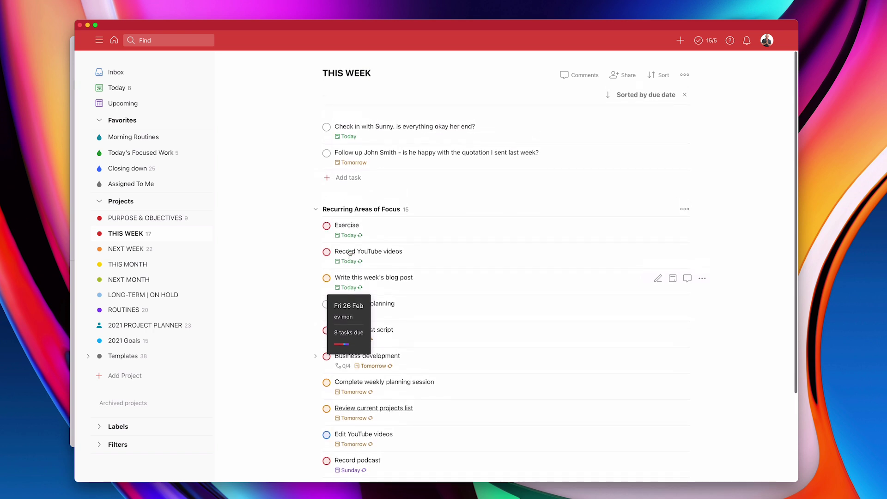
pyautogui.click(315, 209)
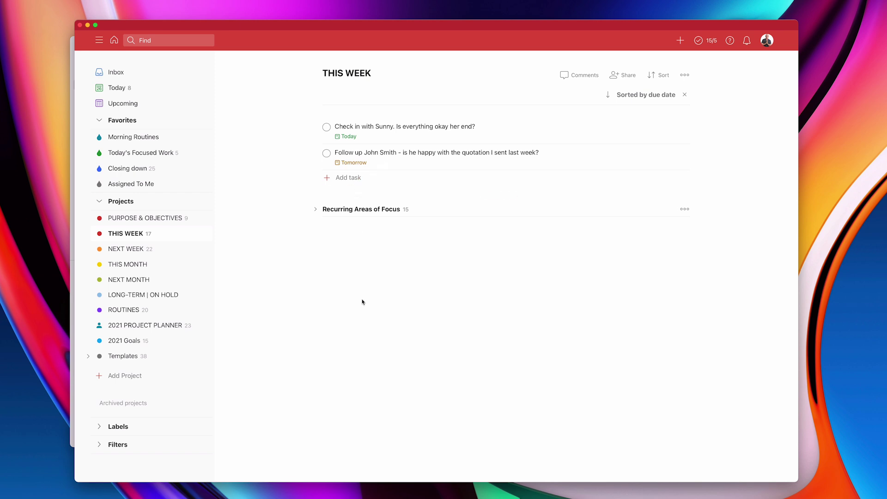
# Step: From NEXT WEEK, drag the Email Mastery Course 2021 Update and Chase SC tasks into THIS WEEK
pyautogui.click(125, 249)
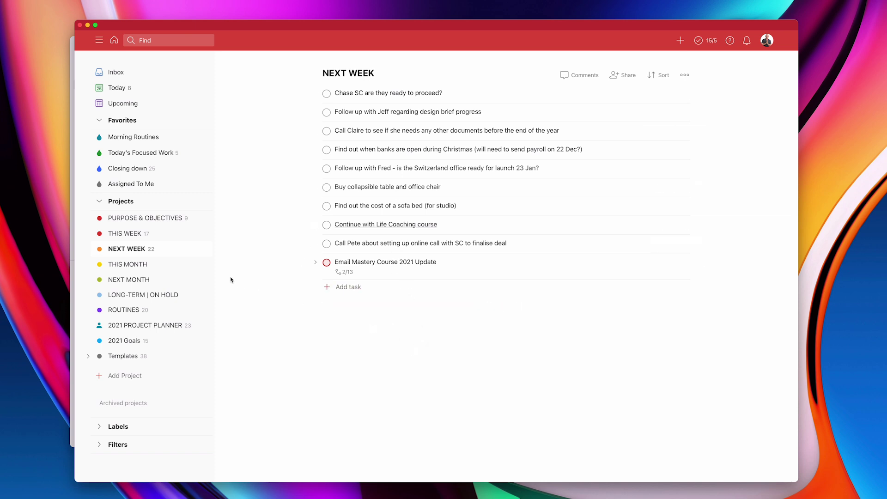
pyautogui.click(148, 220)
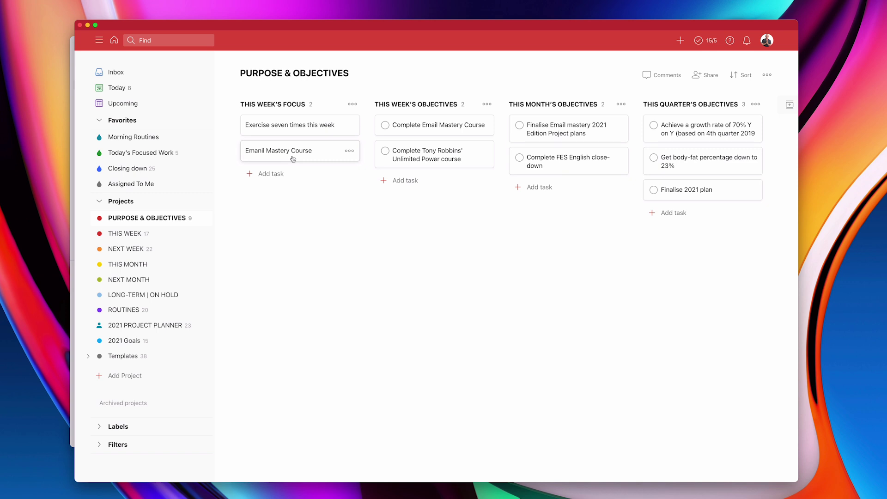
pyautogui.click(140, 249)
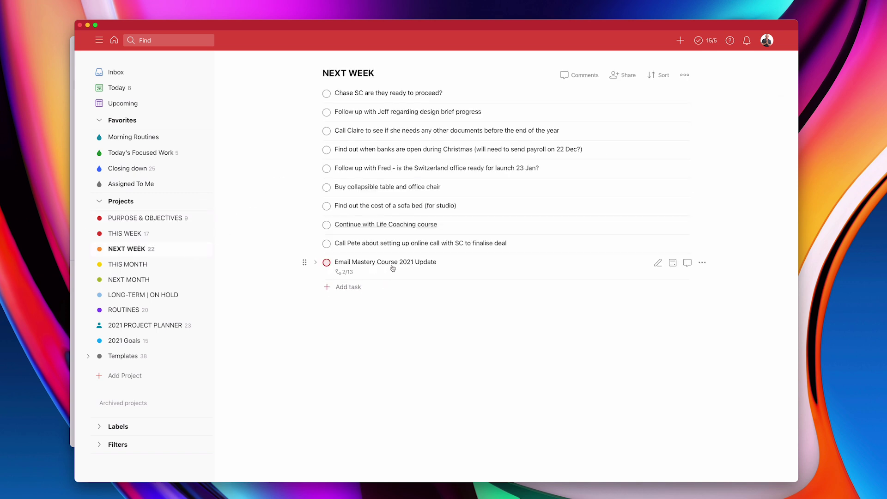
pyautogui.moveTo(386, 262)
pyautogui.moveTo(304, 262); pyautogui.dragTo(152, 234)
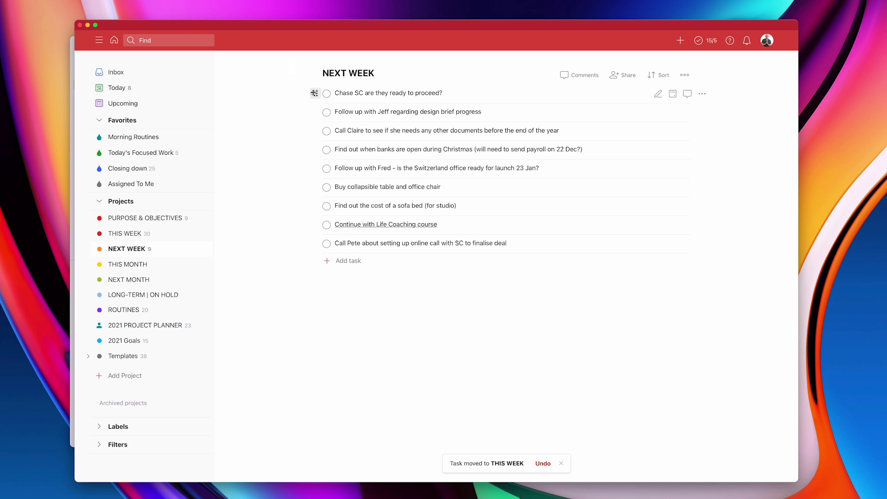
pyautogui.moveTo(313, 93); pyautogui.dragTo(148, 232)
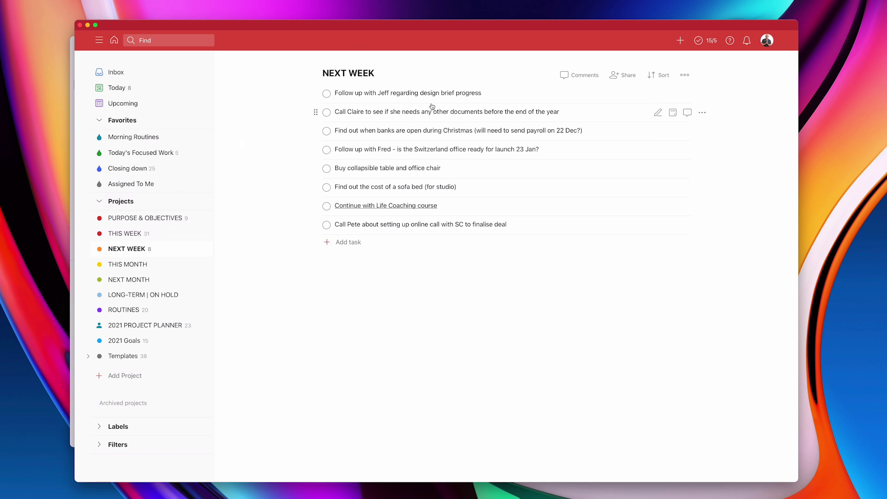
# Step: Move the design brief, documents call, Switzerland office, Life Coaching and online call tasks to THIS WEEK
pyautogui.keyDown('shift'); pyautogui.click(483, 93); pyautogui.keyUp('shift')
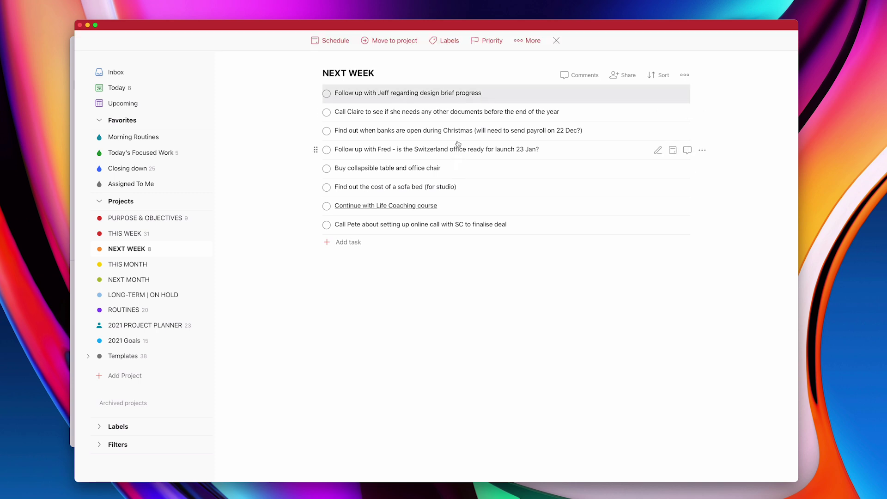
pyautogui.keyDown('shift'); pyautogui.click(449, 116); pyautogui.keyUp('shift')
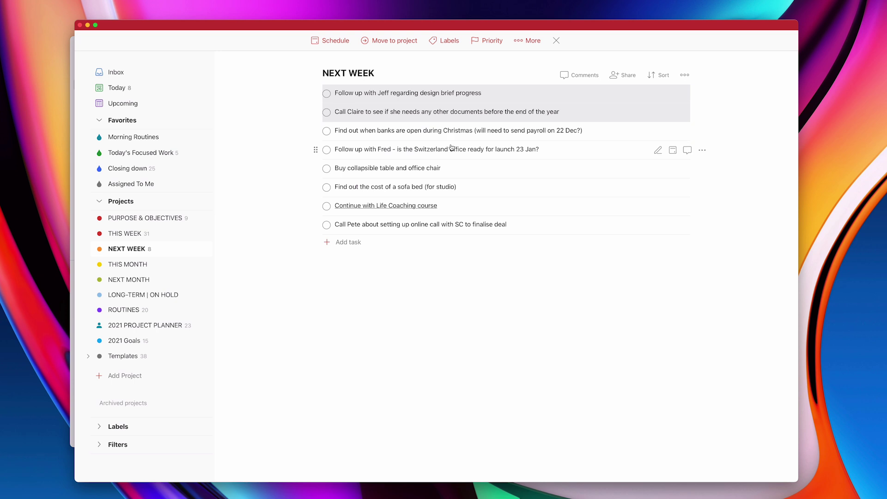
pyautogui.keyDown('super'); pyautogui.click(461, 145); pyautogui.keyUp('super')
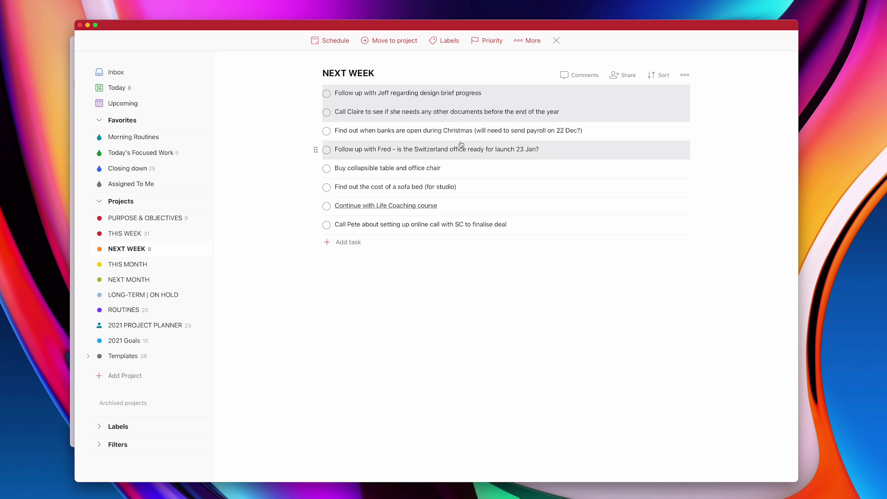
pyautogui.click(440, 207)
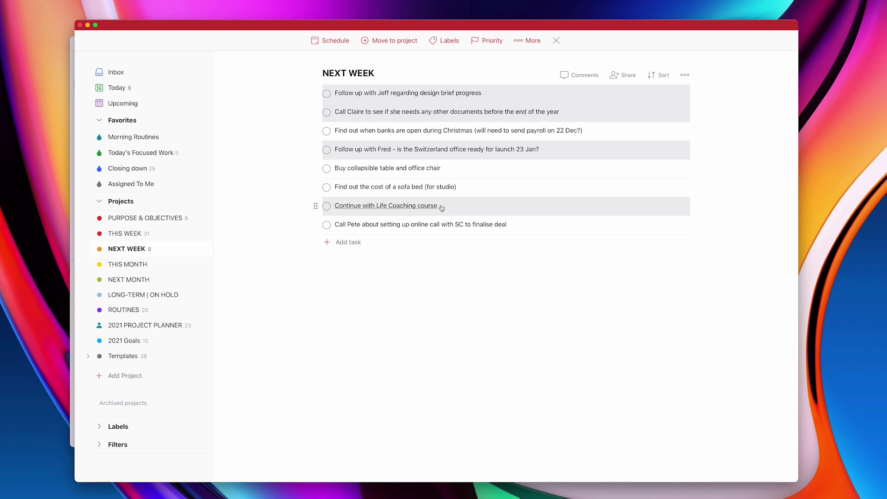
pyautogui.click(489, 225)
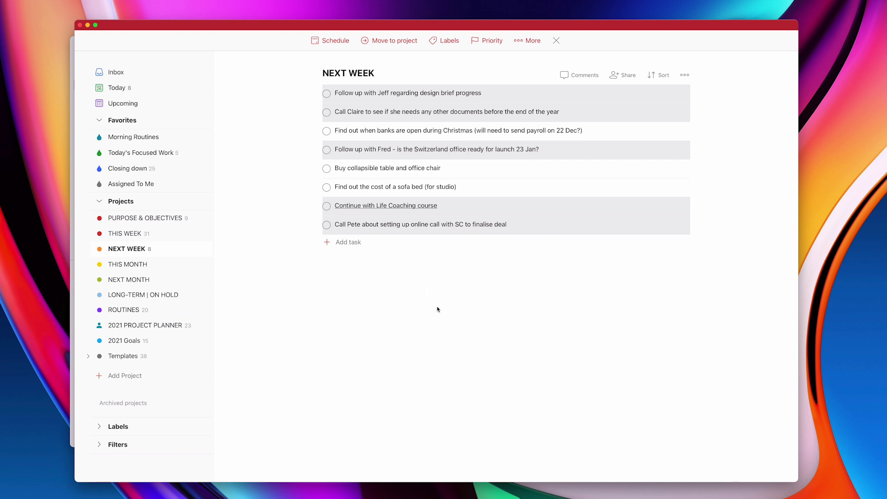
pyautogui.click(402, 41)
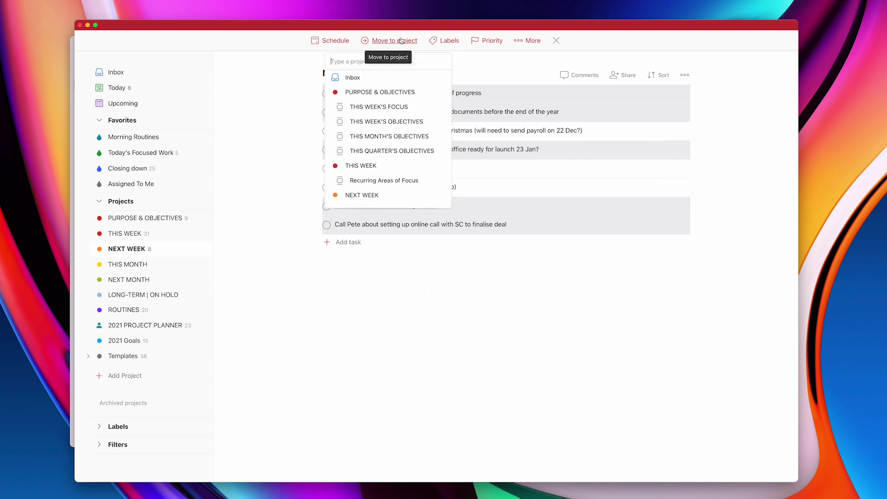
pyautogui.click(365, 168)
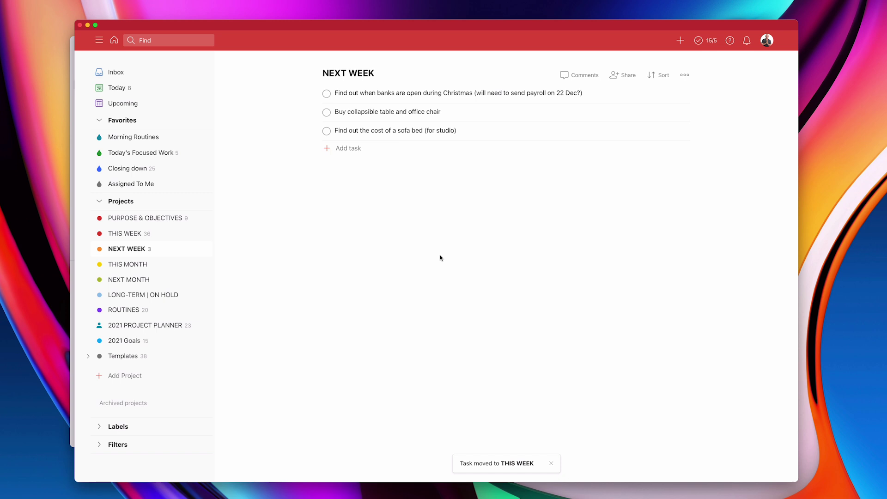
# Step: In THIS WEEK, date Email Mastery Course 2021 Update Mar 1 and Life Coaching Mar 2
pyautogui.click(122, 234)
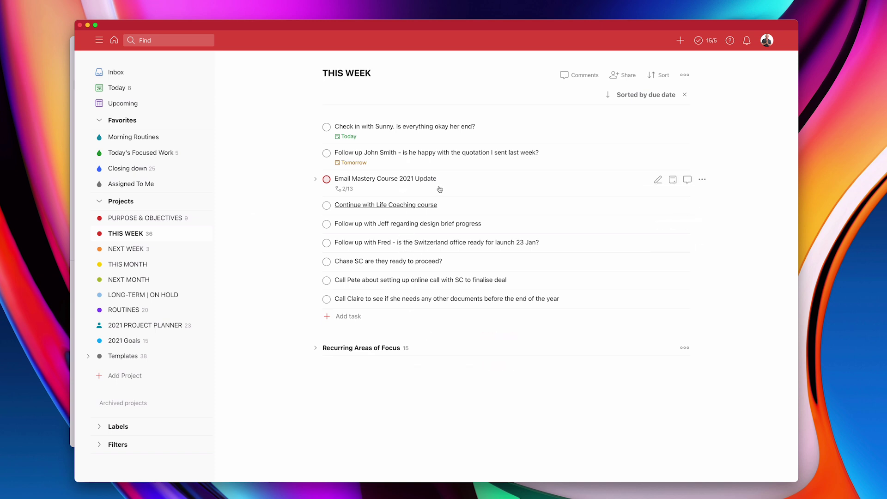
pyautogui.click(672, 179)
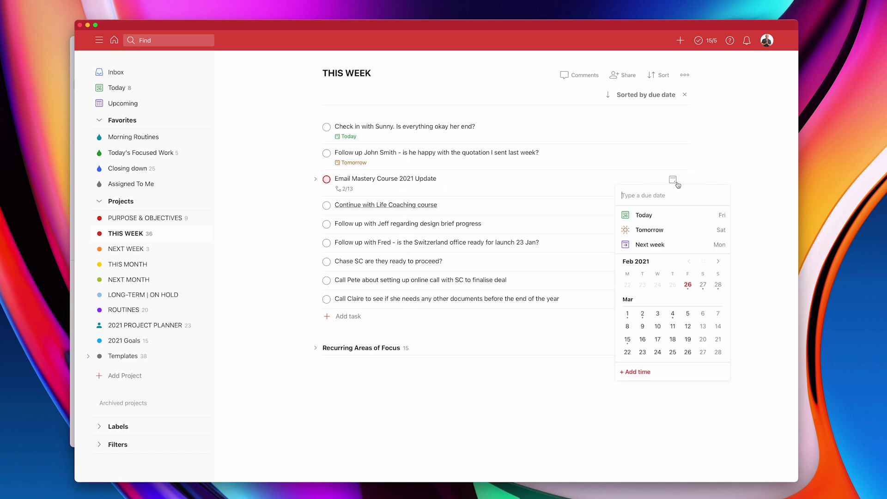
pyautogui.click(626, 314)
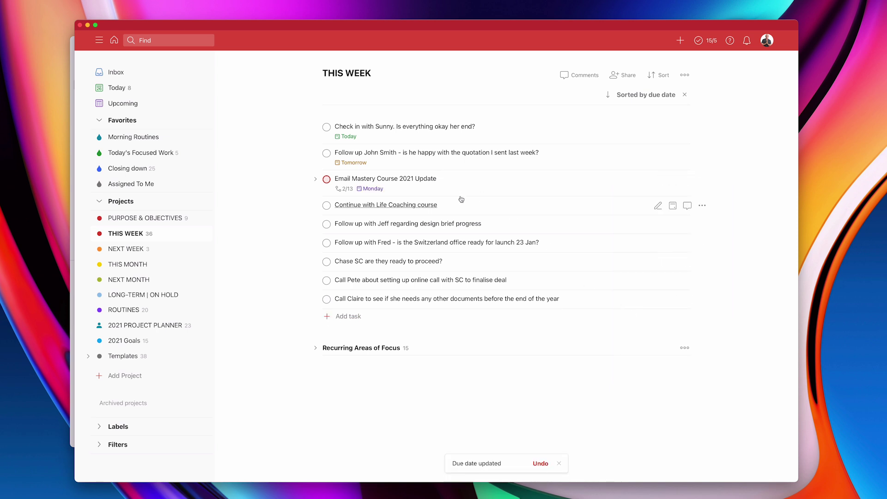
pyautogui.click(672, 206)
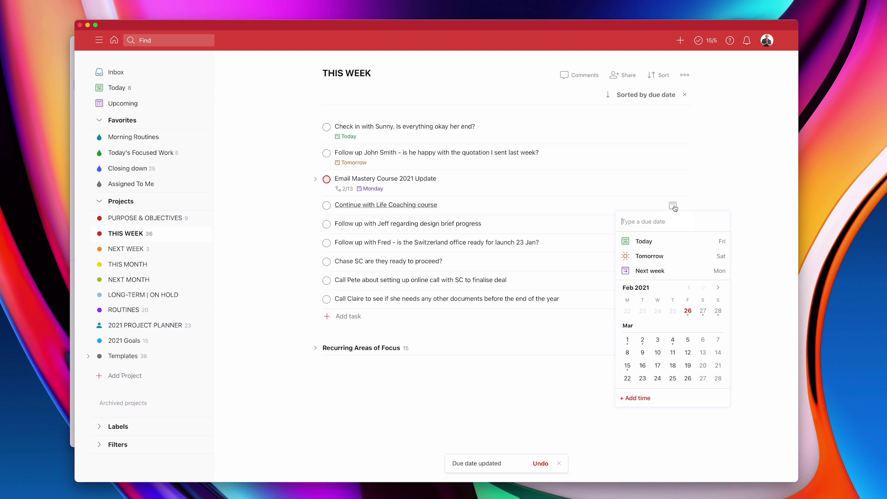
pyautogui.click(642, 339)
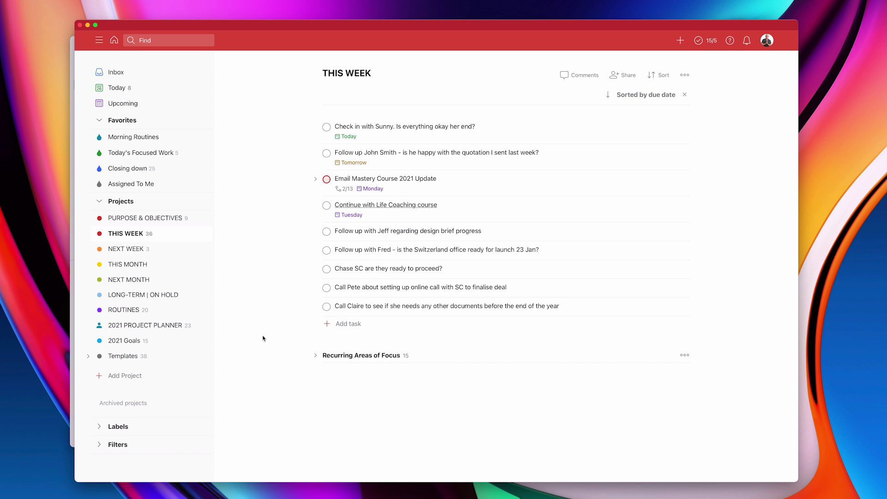
# Step: Switch to Calendar and delete the duplicate Writing tme block on Monday 1 March
pyautogui.hotkey('ctrl', 'Up')
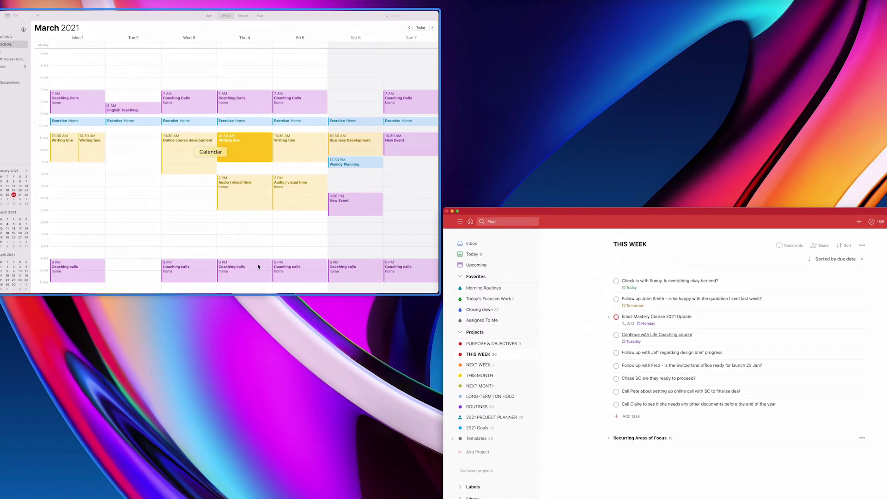
pyautogui.click(257, 264)
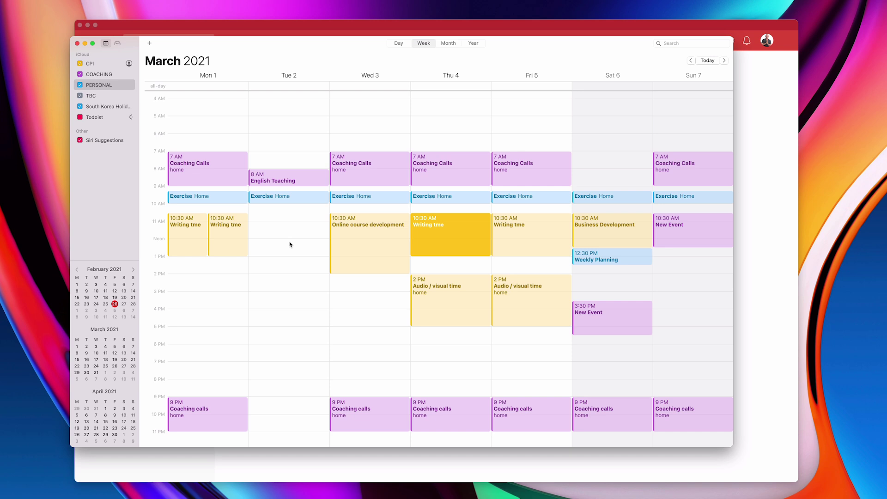
pyautogui.click(217, 242)
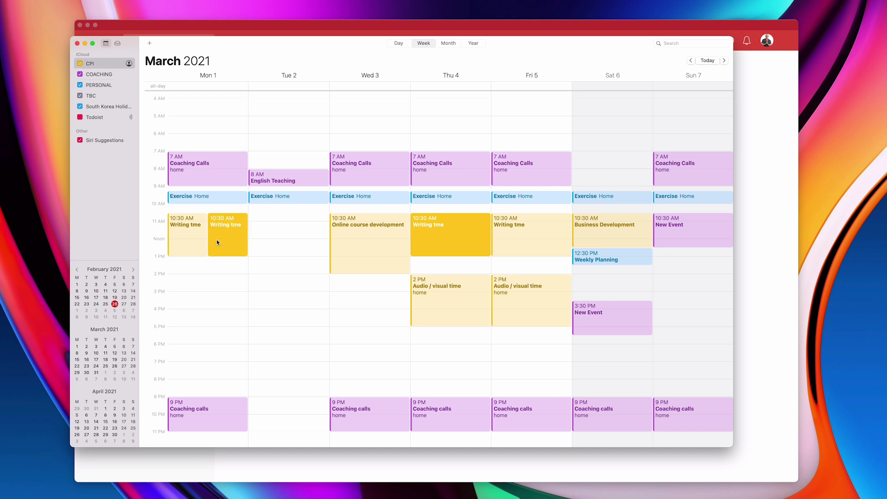
pyautogui.press('Delete')
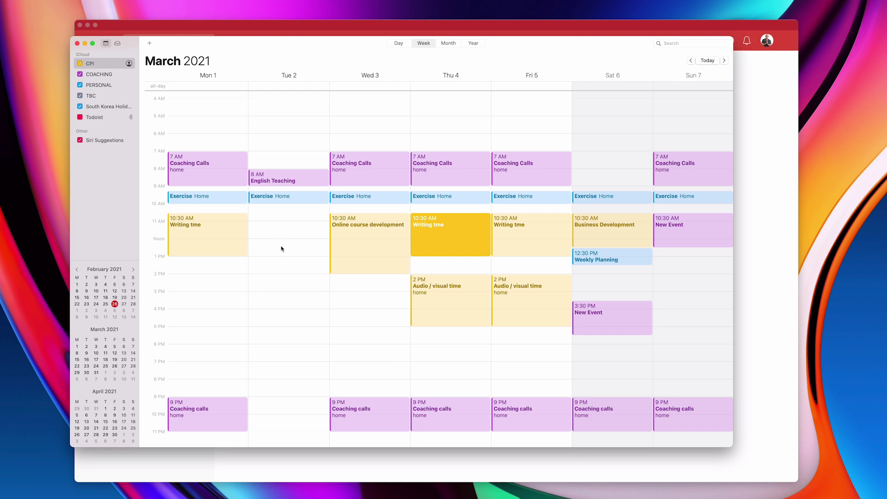
# Step: Add a PERSONAL event on Tuesday 2 March from 10:30 AM to 9 PM, then return to Todoist
pyautogui.doubleClick(280, 218)
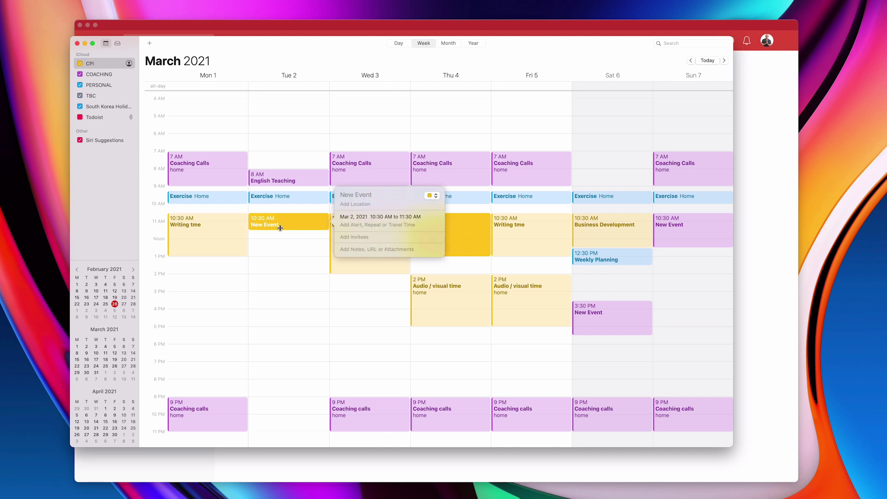
pyautogui.moveTo(281, 227); pyautogui.dragTo(280, 397)
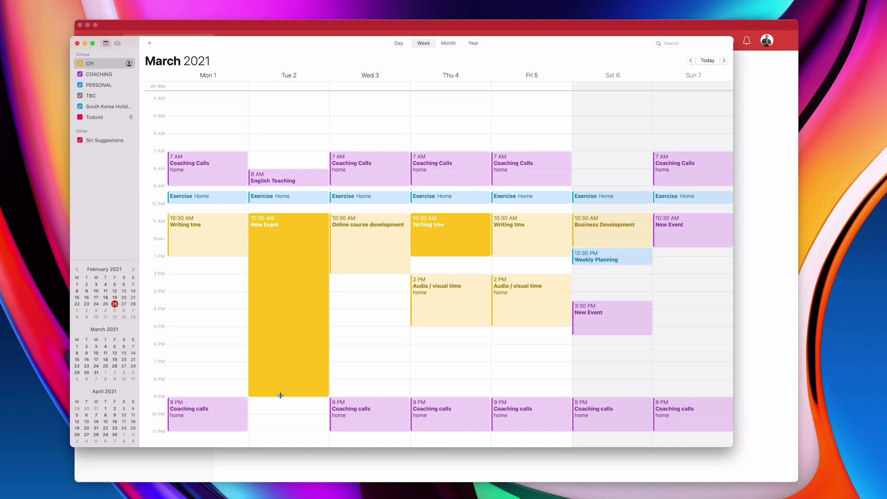
pyautogui.doubleClick(289, 292)
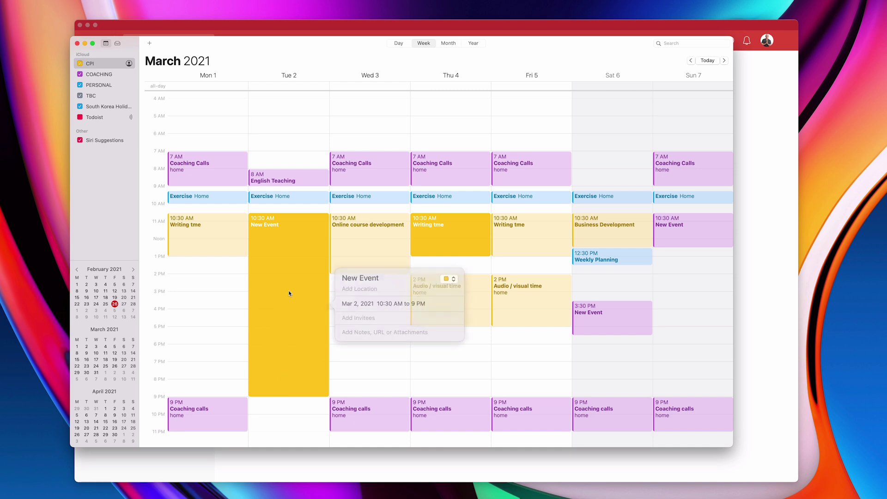
pyautogui.tripleClick(382, 282)
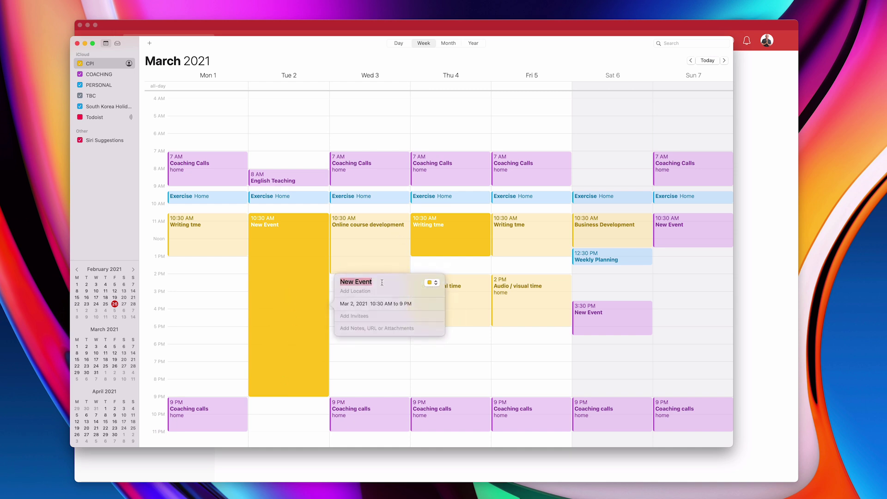
pyautogui.write('In Seoul')
pyautogui.click(430, 281)
pyautogui.click(438, 302)
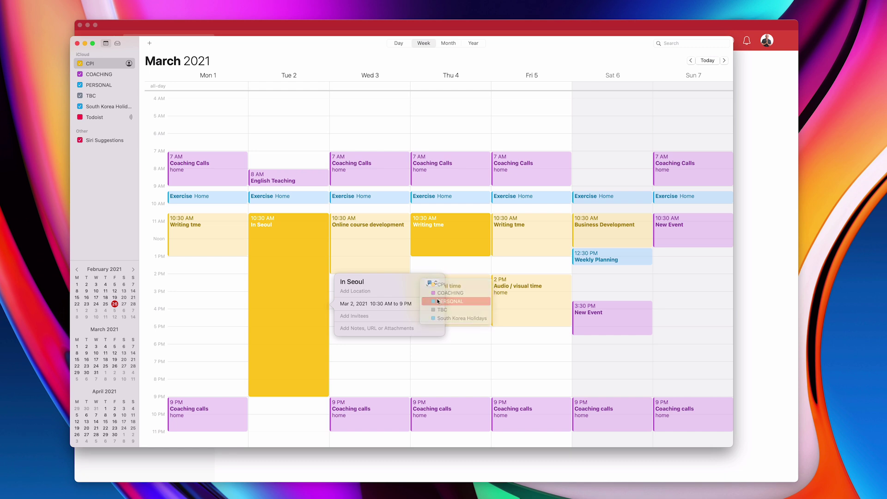
pyautogui.click(216, 305)
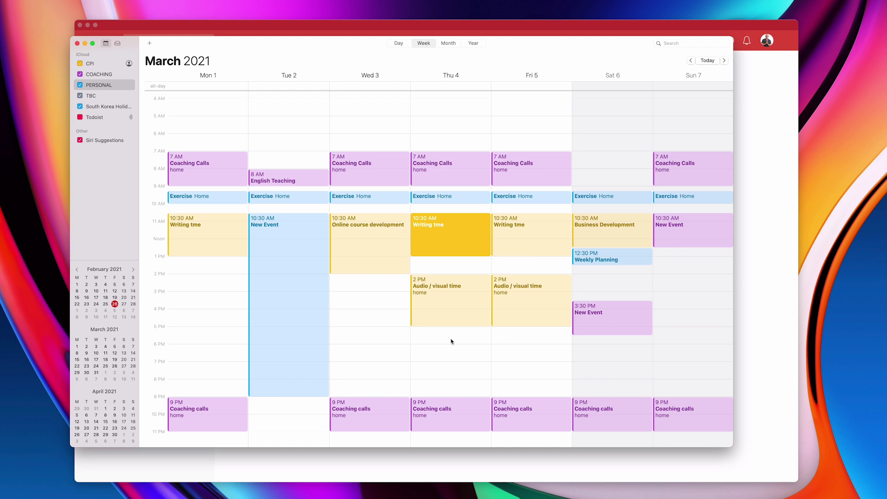
pyautogui.click(752, 318)
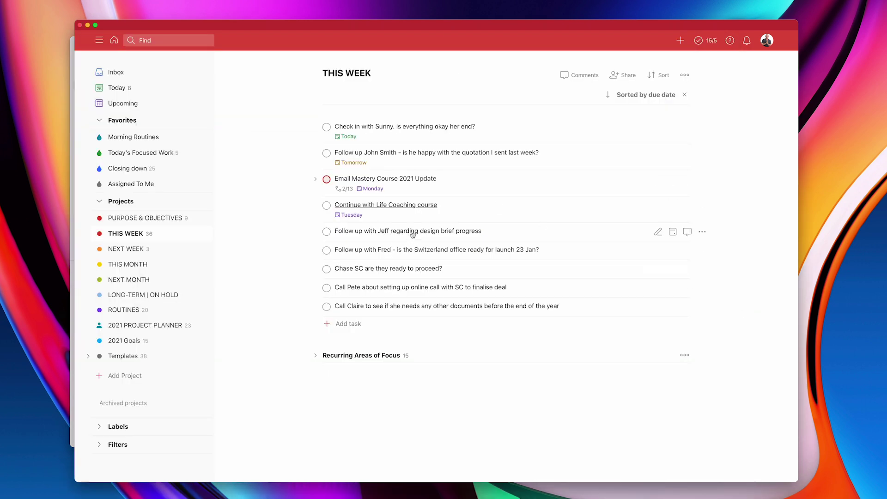
# Step: Make the Jeff task and the Fred task due Monday 1 March
pyautogui.click(672, 231)
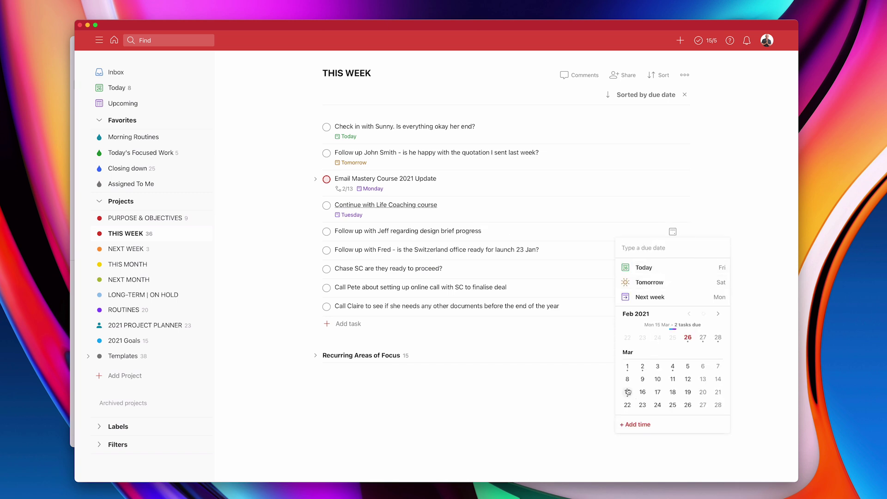
pyautogui.click(627, 367)
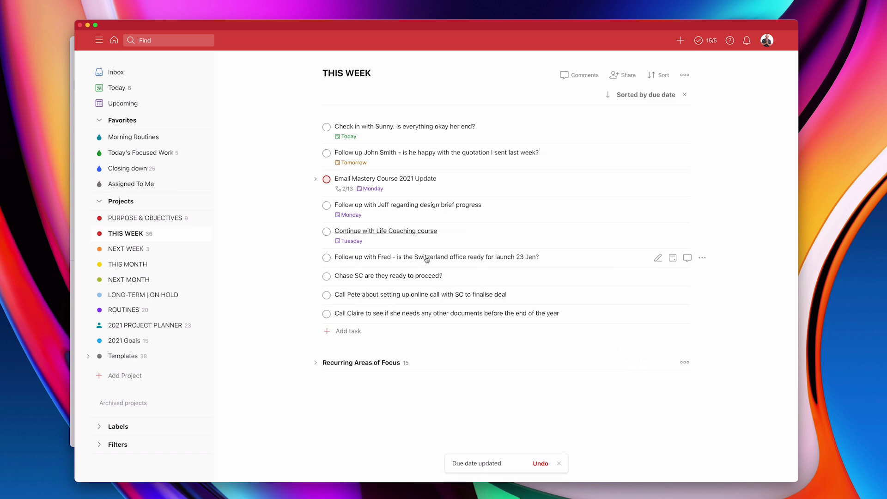
pyautogui.click(426, 260)
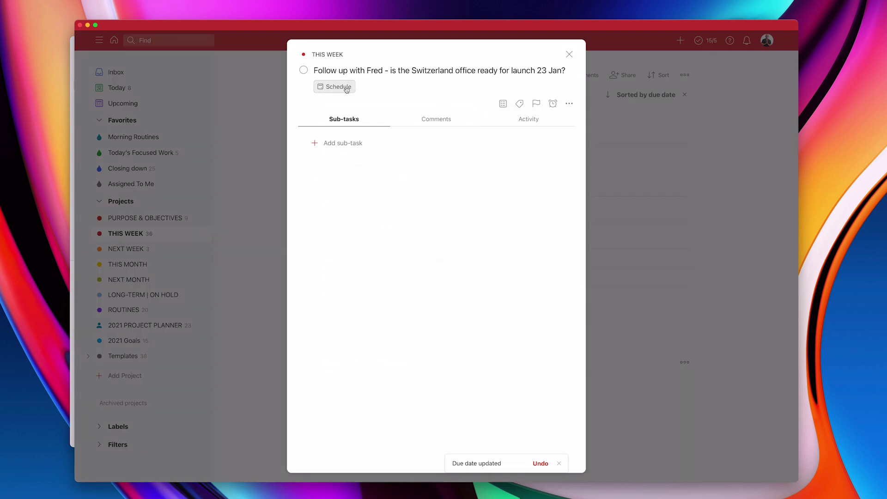
pyautogui.click(346, 89)
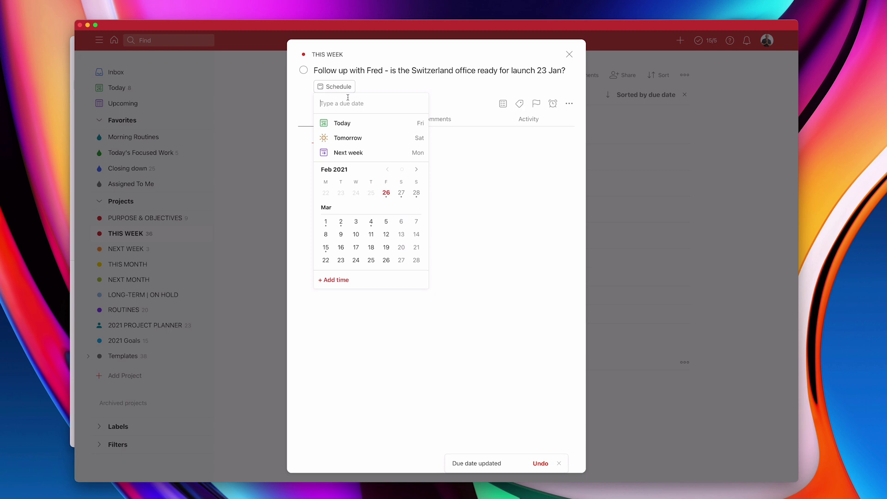
pyautogui.click(325, 221)
pyautogui.click(569, 54)
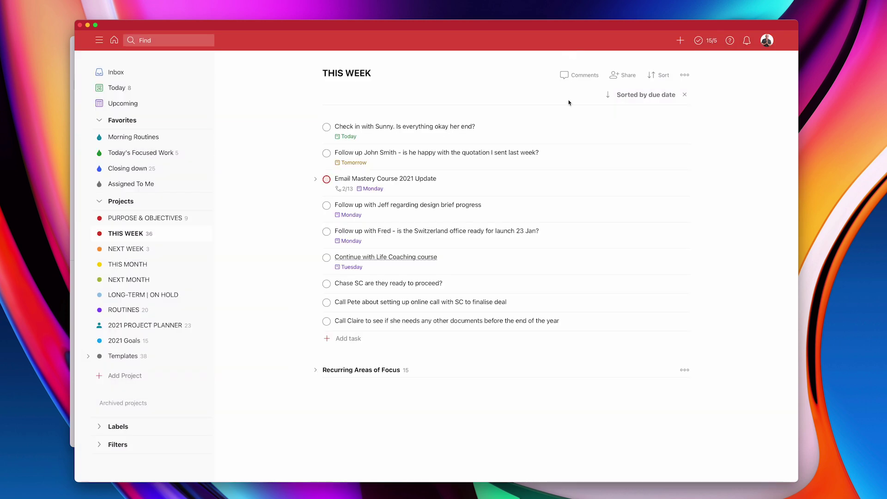
pyautogui.moveTo(485, 284)
pyautogui.moveTo(658, 284)
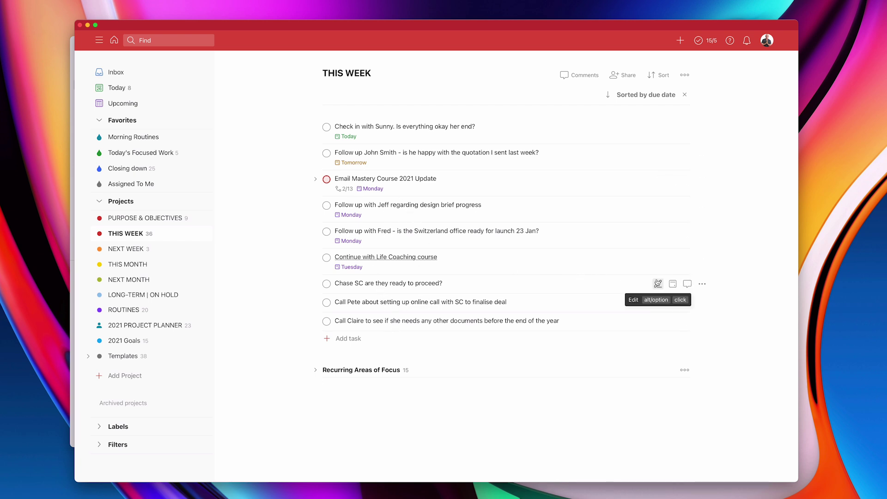
# Step: Date the Chase SC and Call Pete tasks Monday and the Call Claire task Wednesday
pyautogui.click(672, 283)
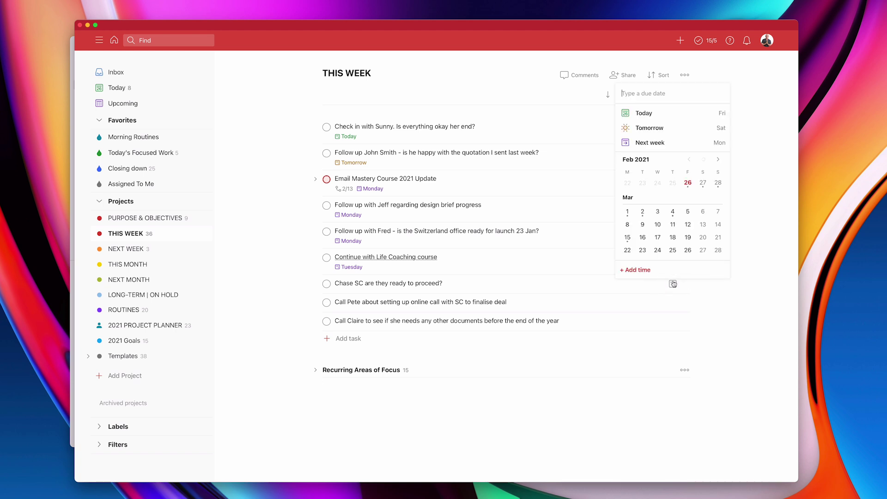
pyautogui.click(627, 212)
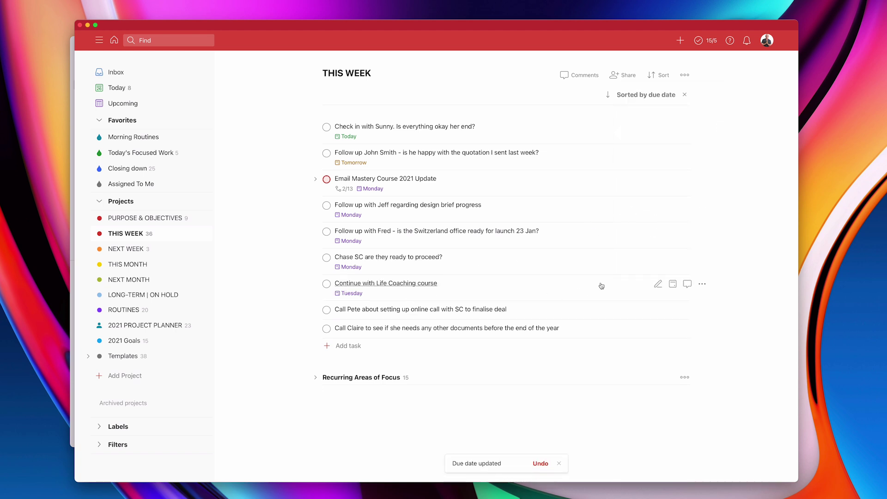
pyautogui.moveTo(658, 310)
pyautogui.click(672, 310)
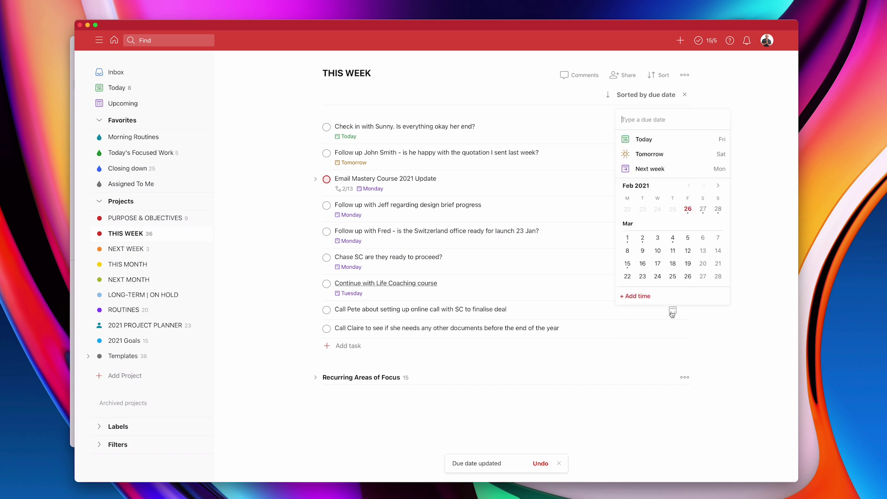
pyautogui.click(628, 238)
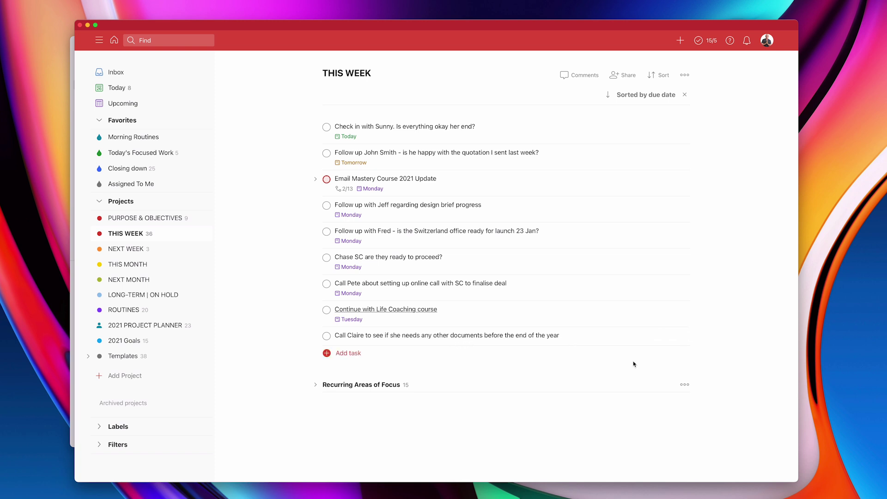
pyautogui.click(672, 335)
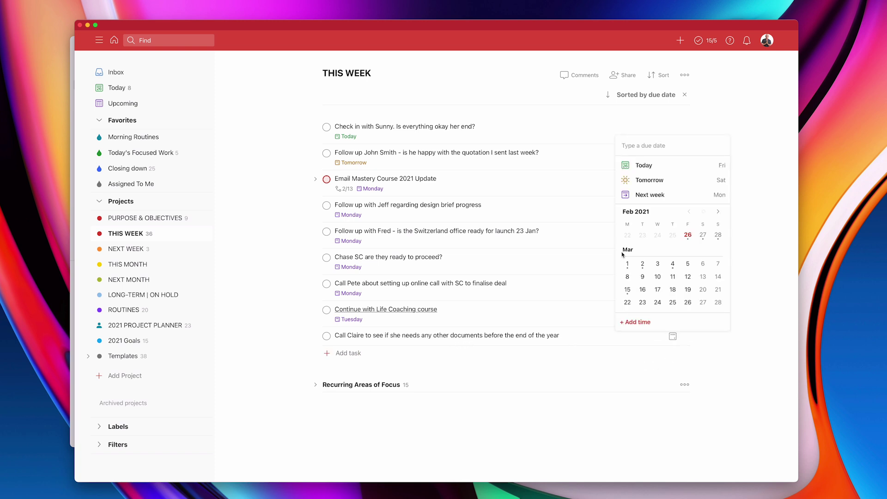
pyautogui.click(658, 263)
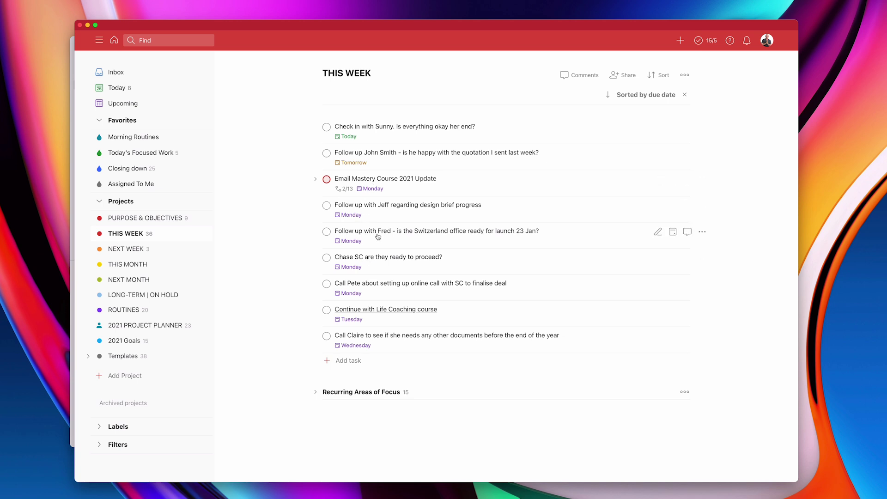
pyautogui.hotkey('ctrl', 'Up')
# Step: In Calendar, book Communications Time on Monday from 3 PM to 5 PM
pyautogui.click(297, 212)
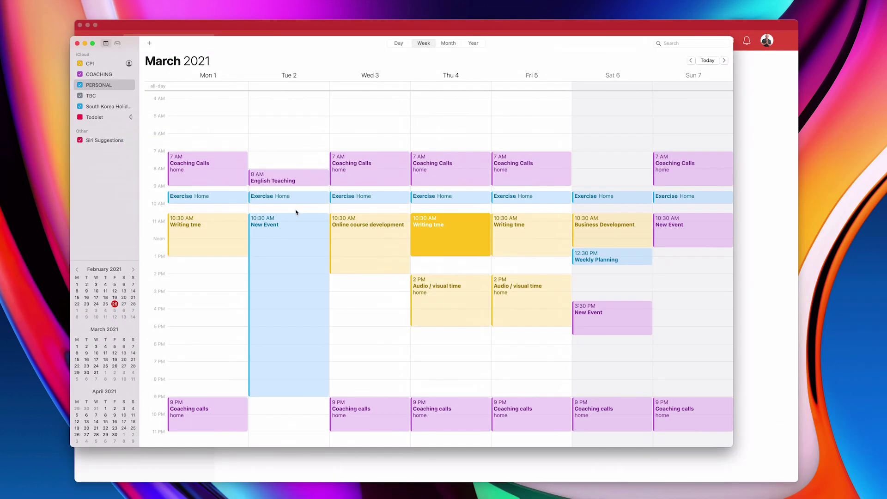
pyautogui.doubleClick(176, 294)
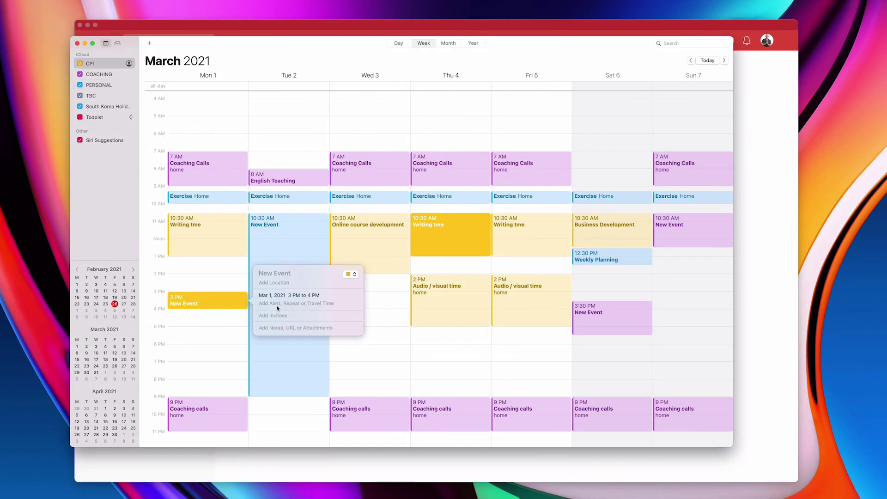
pyautogui.write('Communi')
pyautogui.write('cations')
pyautogui.write(' Time')
pyautogui.click(188, 339)
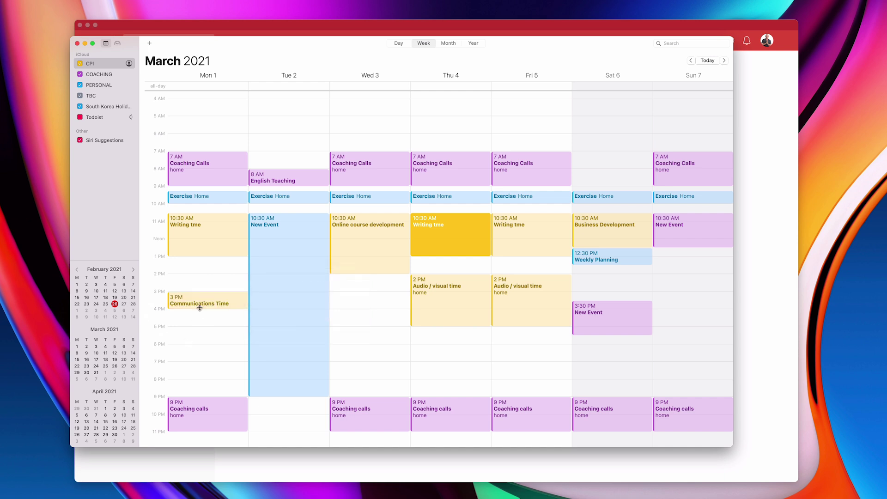
pyautogui.moveTo(199, 308); pyautogui.dragTo(198, 324)
pyautogui.click(228, 389)
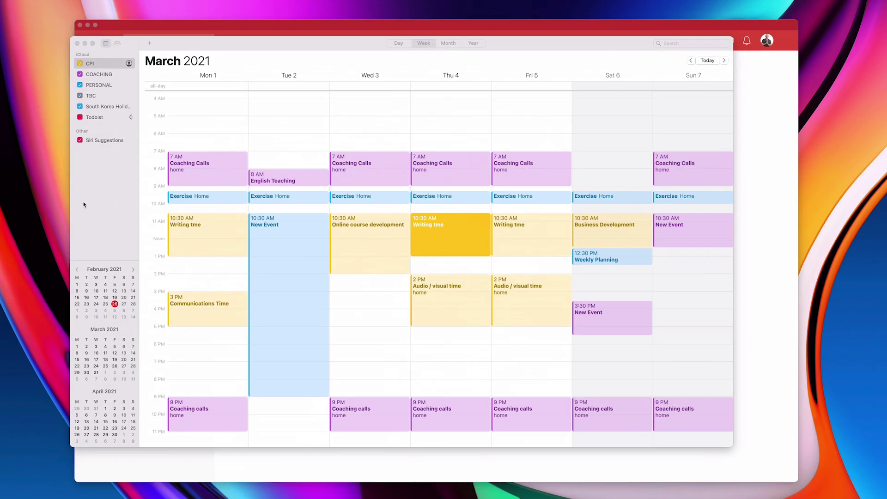
# Step: Copy Communications Time to Wednesday 3 March at 3 PM, ending at 4 PM
pyautogui.click(232, 303)
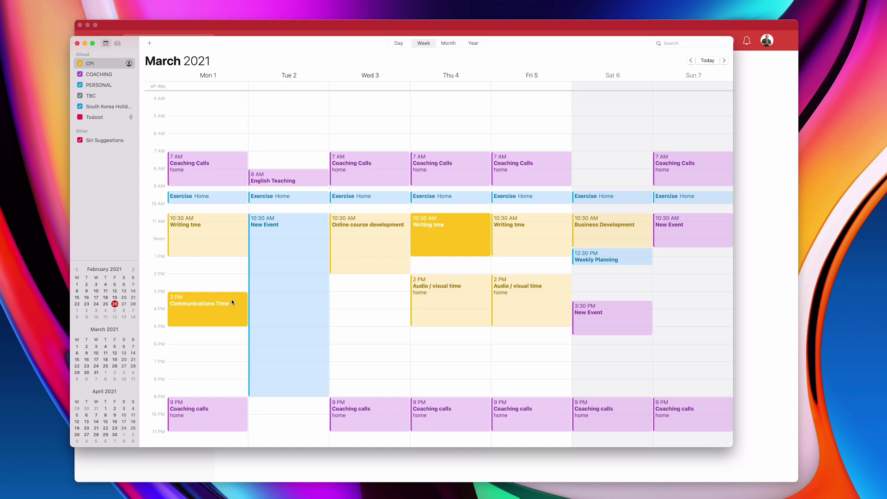
pyautogui.click(359, 318)
pyautogui.press('super+v')
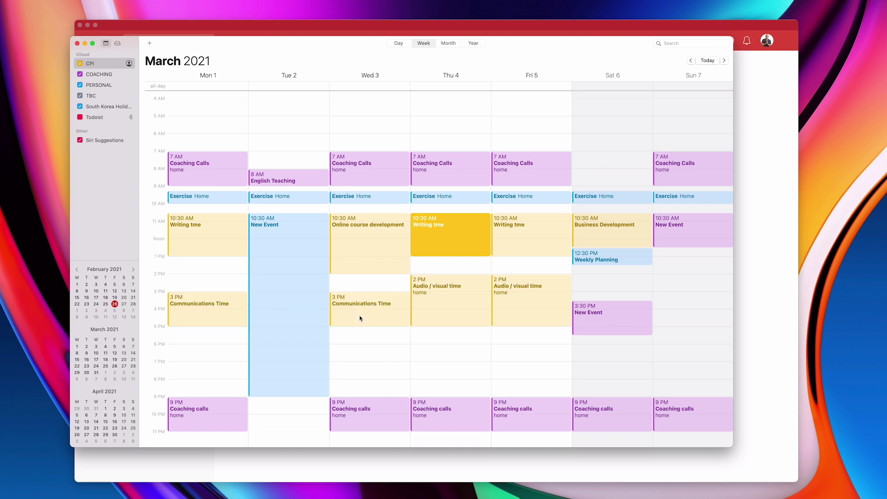
pyautogui.moveTo(359, 325); pyautogui.dragTo(360, 309)
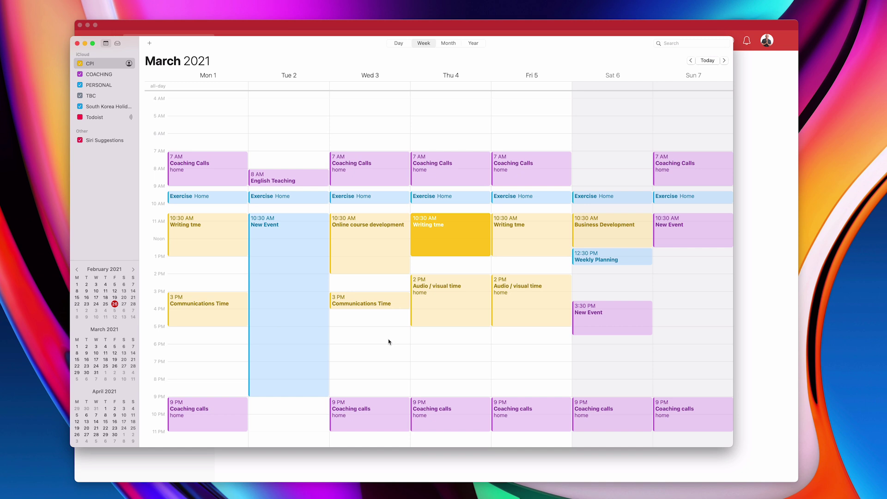
# Step: Add a lengthened 'Work in Email Mastery Course' block at 1:15 PM on Monday
pyautogui.click(757, 375)
pyautogui.doubleClick(194, 263)
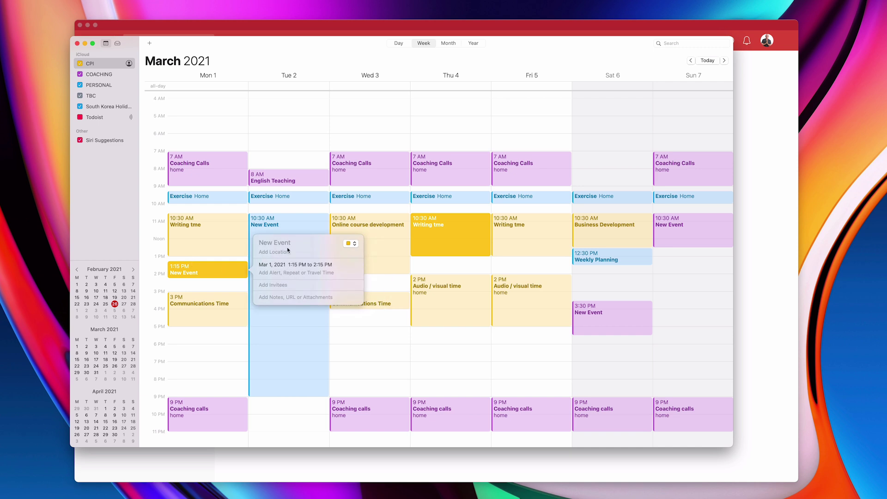
pyautogui.write('Work i')
pyautogui.write('n Email Mast')
pyautogui.write('ery Course')
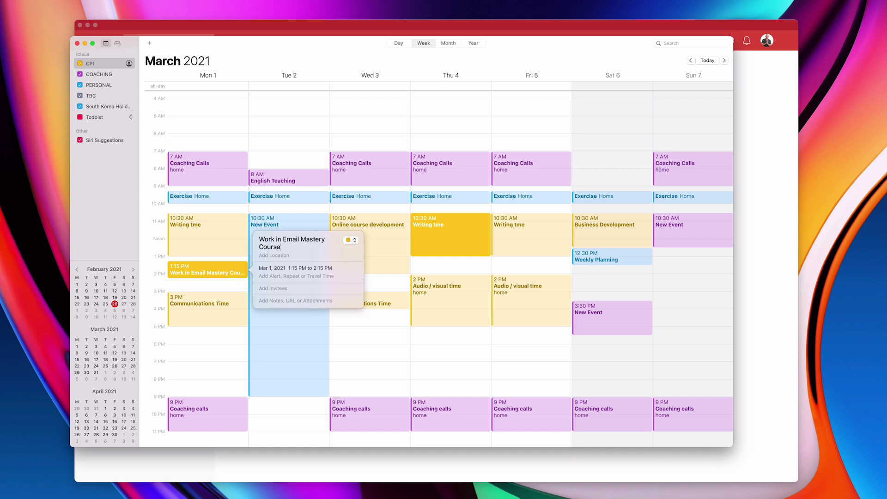
pyautogui.click(394, 341)
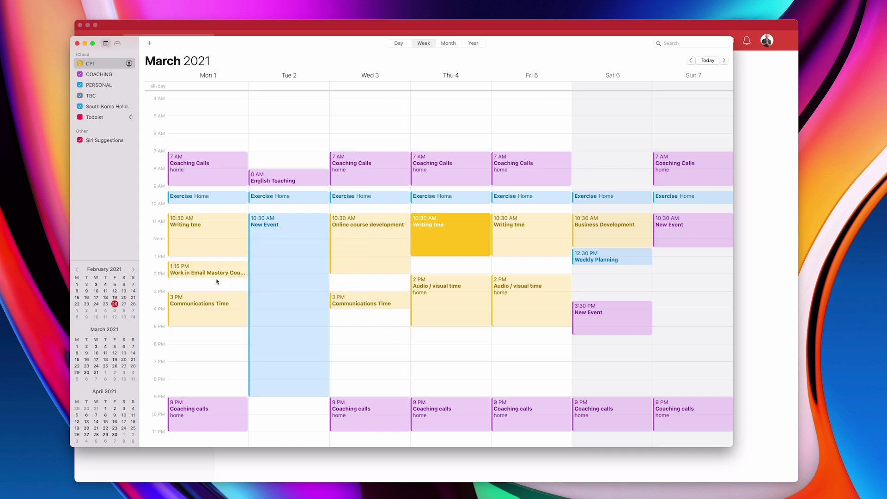
pyautogui.moveTo(211, 275); pyautogui.dragTo(211, 287)
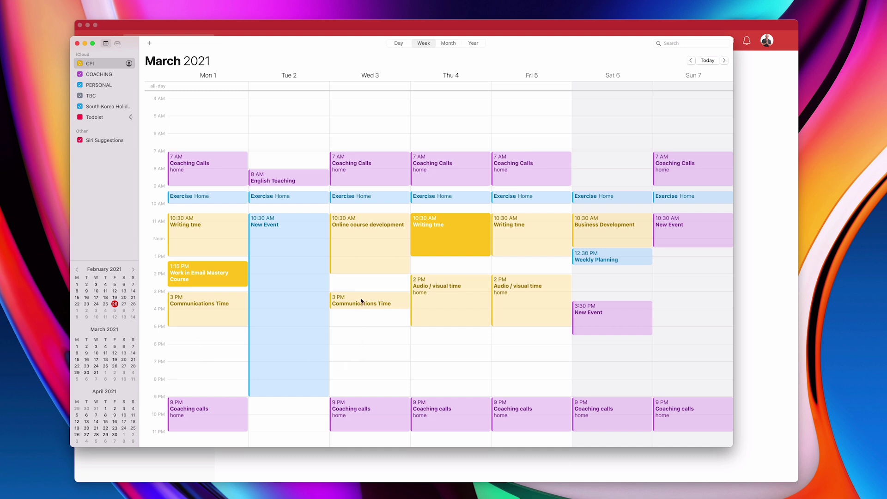
# Step: Move Wednesday's Communications Time to 2:15 PM
pyautogui.moveTo(361, 296); pyautogui.dragTo(367, 277)
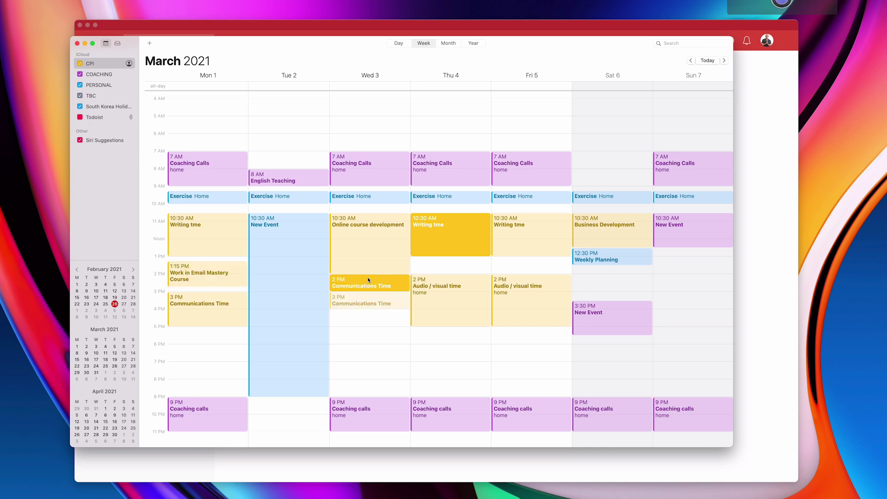
pyautogui.moveTo(367, 277); pyautogui.dragTo(366, 281)
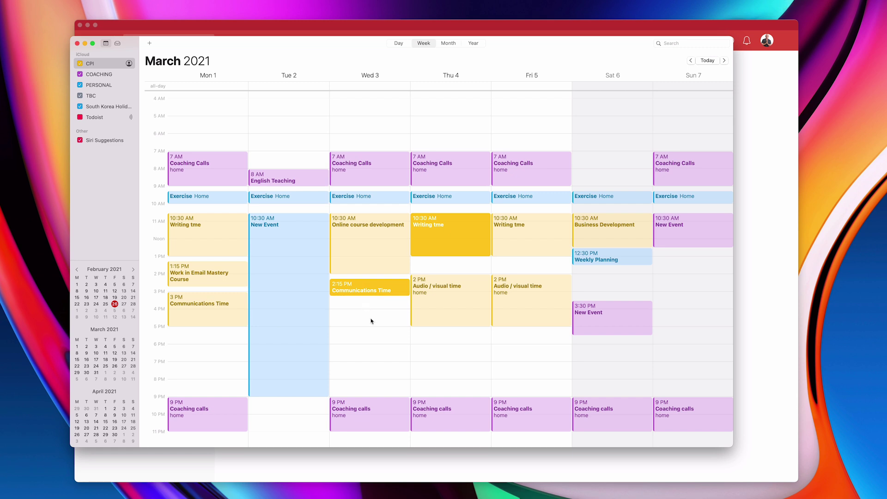
pyautogui.click(371, 321)
# Step: Paste a copy of the Email Mastery Course block on Wednesday at 3:30 PM
pyautogui.click(359, 235)
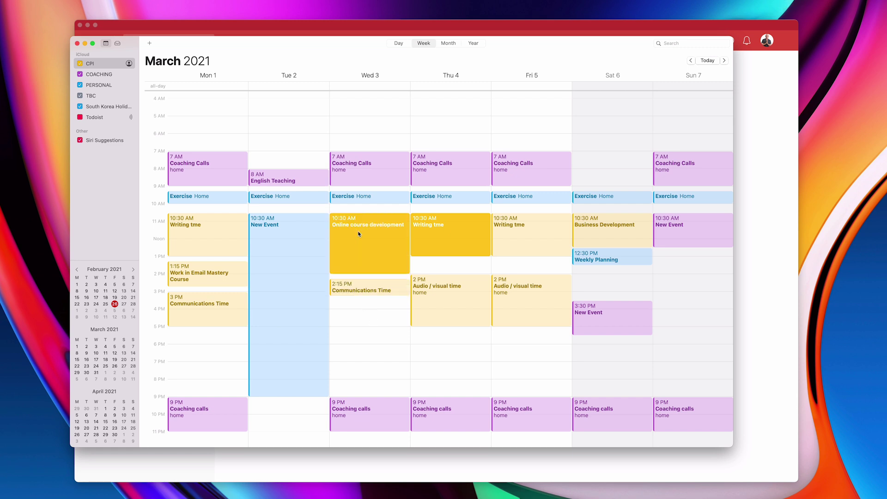
pyautogui.click(359, 311)
pyautogui.press('super+v')
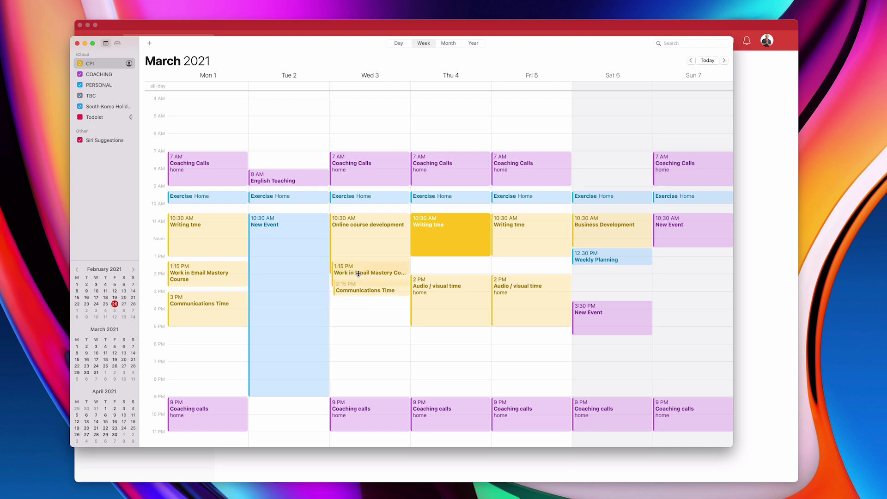
pyautogui.moveTo(360, 267); pyautogui.dragTo(365, 337)
pyautogui.click(417, 369)
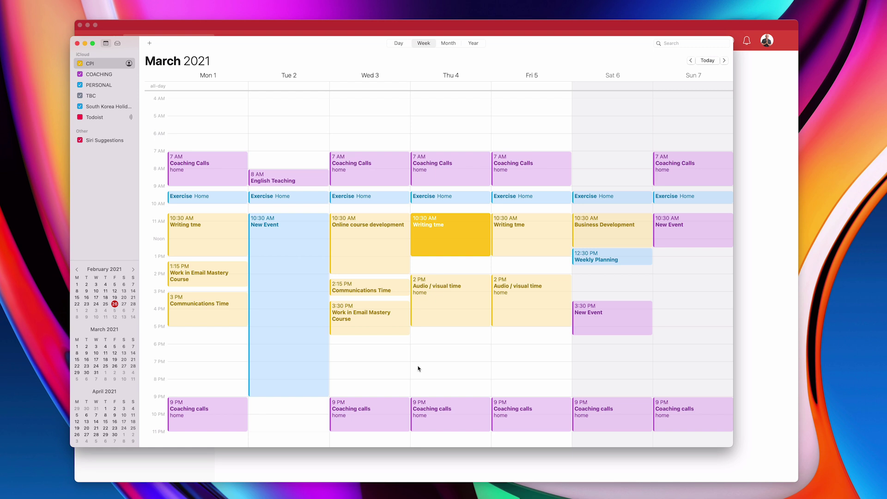
# Step: Bring the Todoist window with its THIS WEEK task list in front of Calendar
pyautogui.click(765, 324)
pyautogui.click(785, 339)
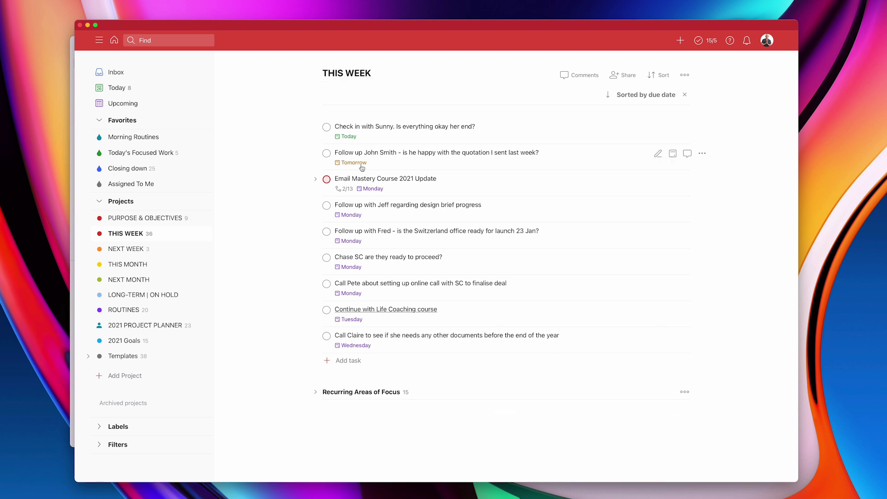
pyautogui.moveTo(448, 340)
pyautogui.hotkey('ctrl', 'Up')
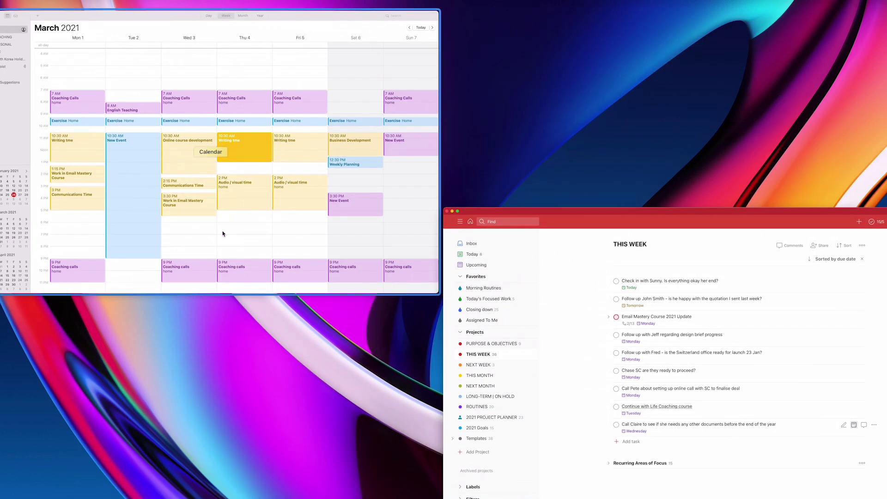
pyautogui.click(183, 196)
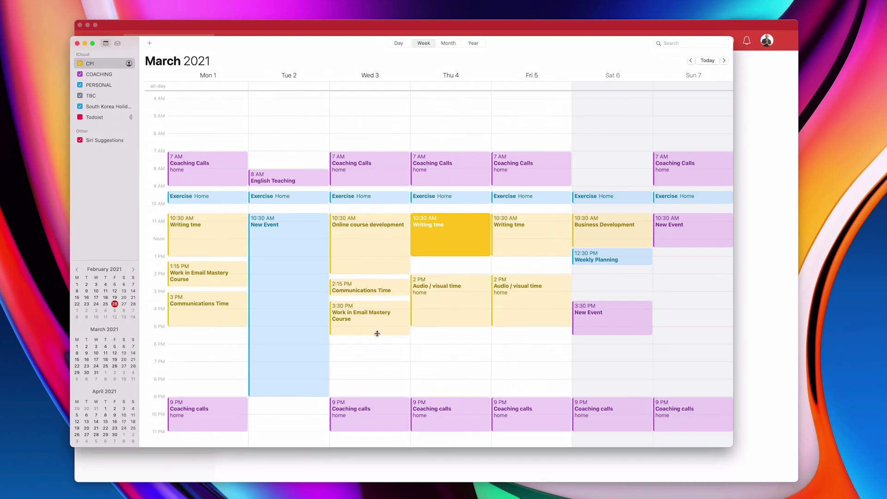
pyautogui.click(756, 359)
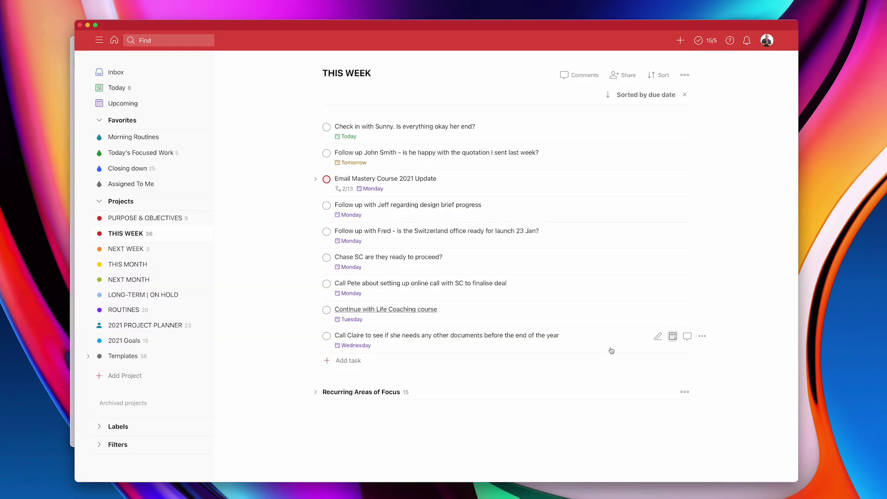